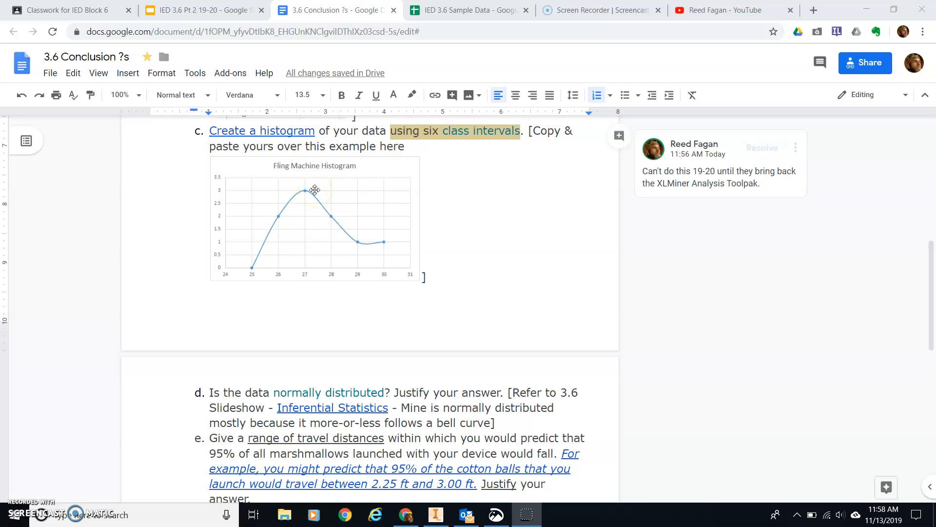
# Switch to the IED 3.6 Sample Data spreadsheet in Google Sheets, show Sheet2 and clear the existing cell selection.
pyautogui.click(457, 14)
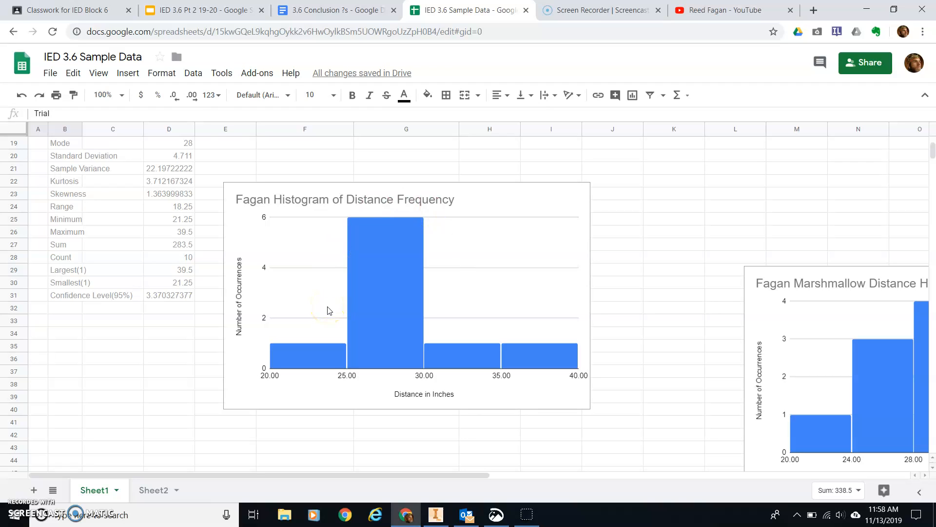
pyautogui.click(159, 492)
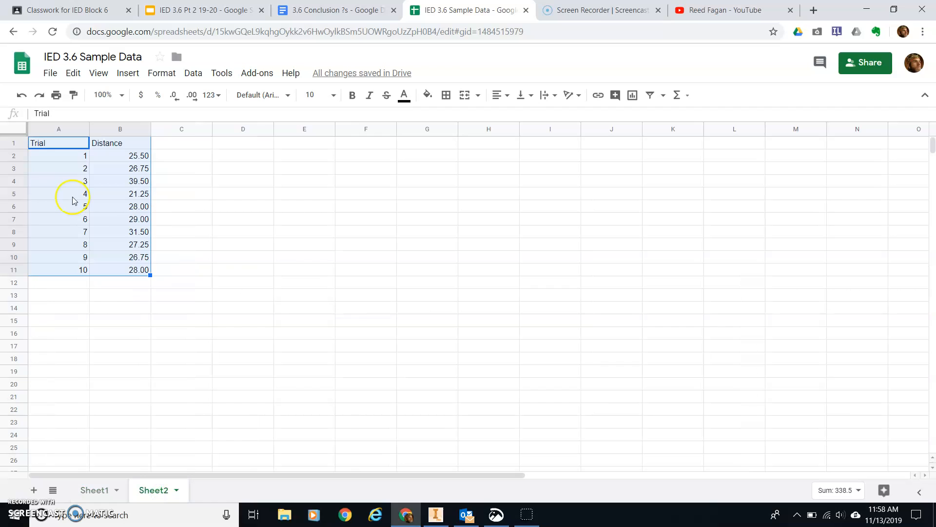
pyautogui.click(107, 293)
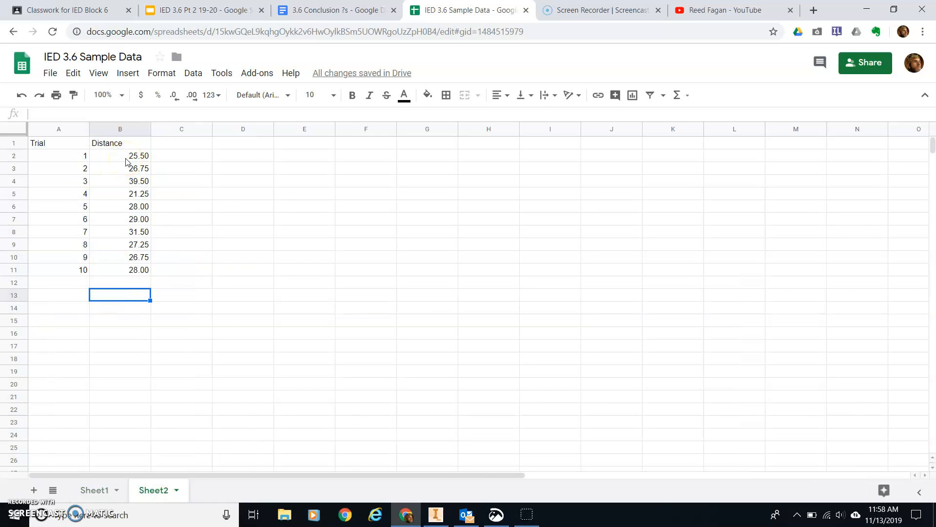
# Insert a chart based on the ten distance values in B2:B11.
pyautogui.moveTo(126, 157); pyautogui.dragTo(118, 260)
pyautogui.click(118, 273)
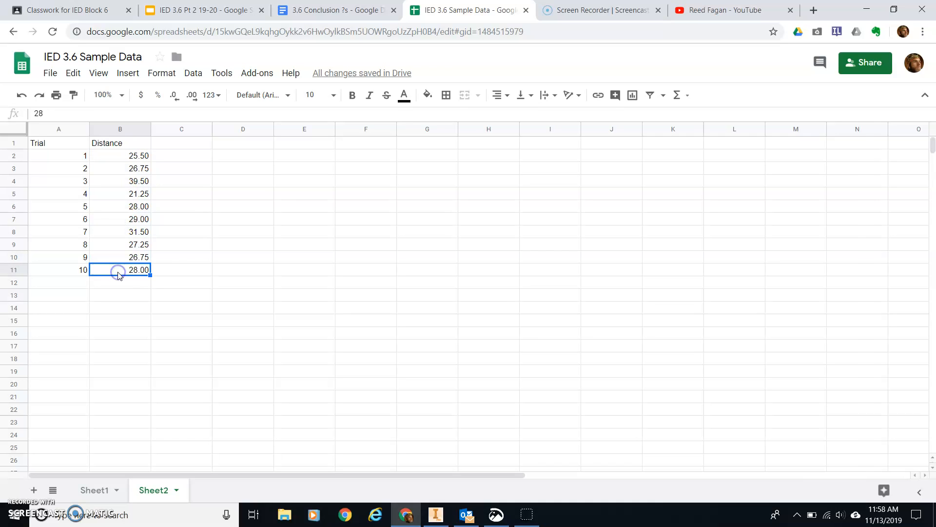
pyautogui.moveTo(115, 155); pyautogui.dragTo(100, 272)
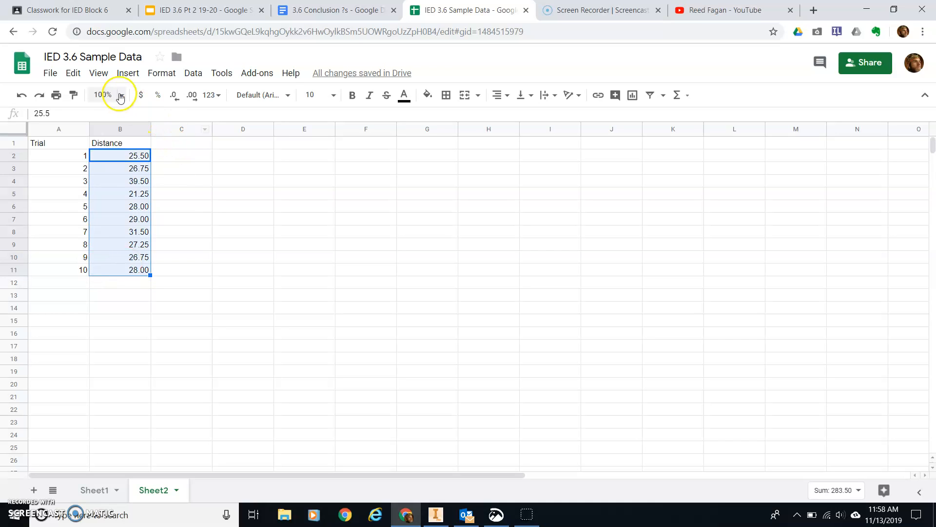
pyautogui.click(127, 73)
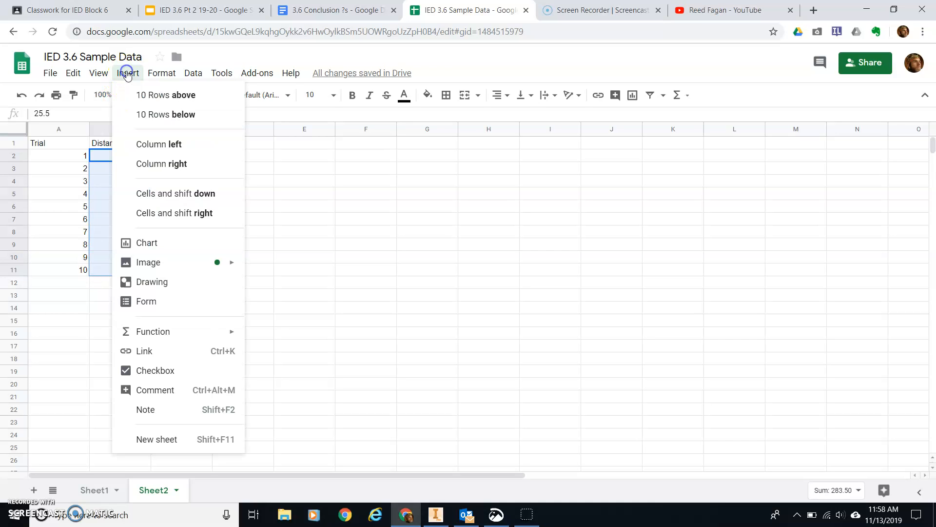
pyautogui.click(159, 248)
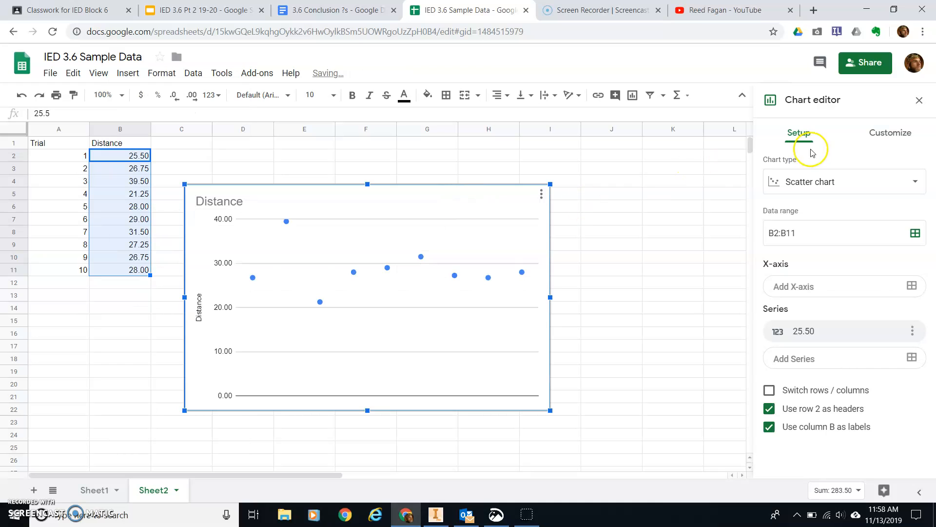
# Change the new chart's type from the suggested one to a Histogram chart.
pyautogui.click(911, 179)
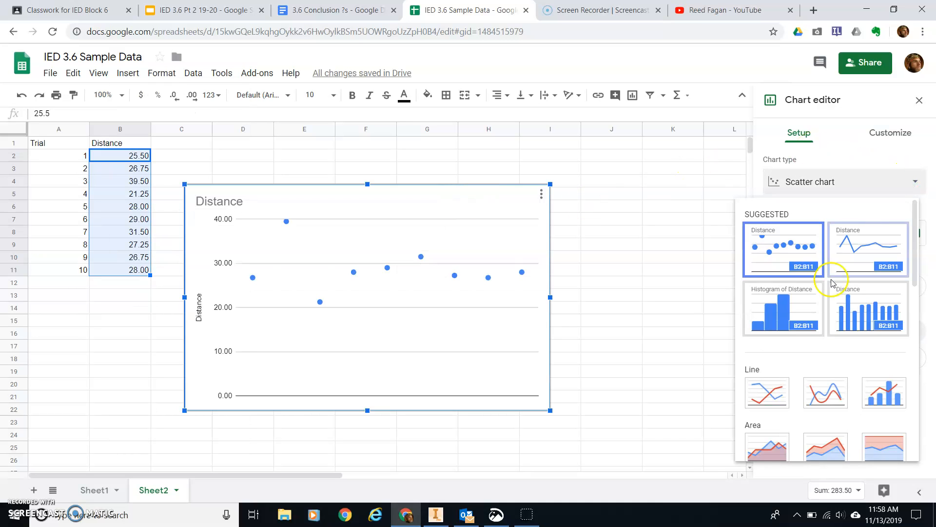
pyautogui.moveTo(915, 236); pyautogui.dragTo(913, 410)
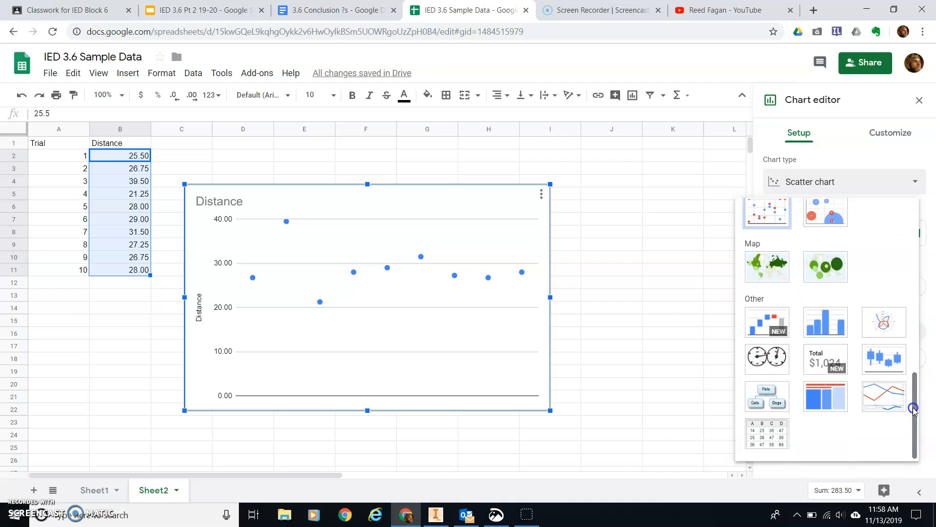
pyautogui.click(828, 325)
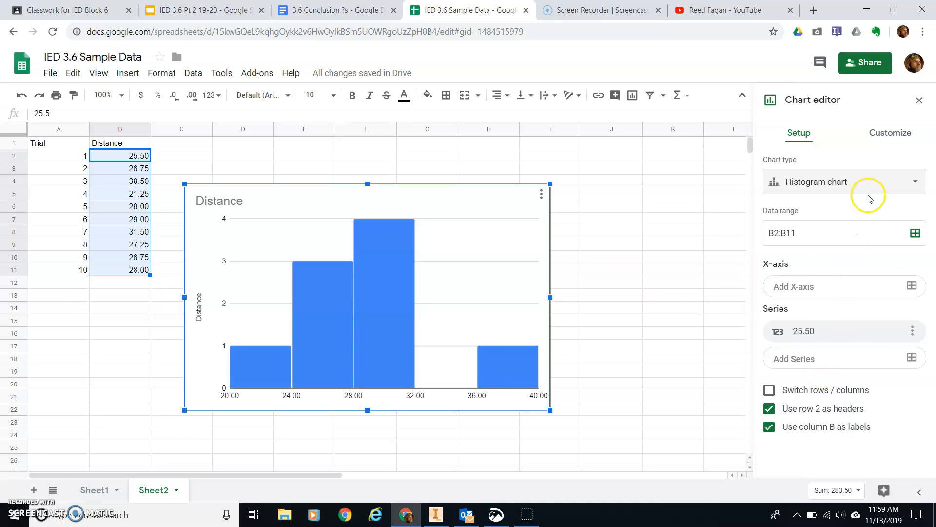
# Set the chart title to the author's surname followed by "Histogram of Marshmallow Distances".
pyautogui.click(887, 137)
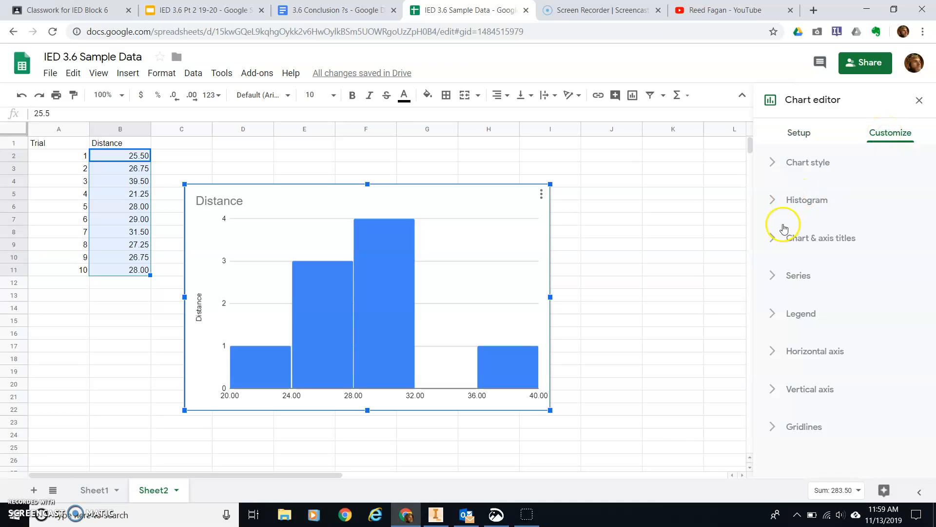
pyautogui.click(777, 238)
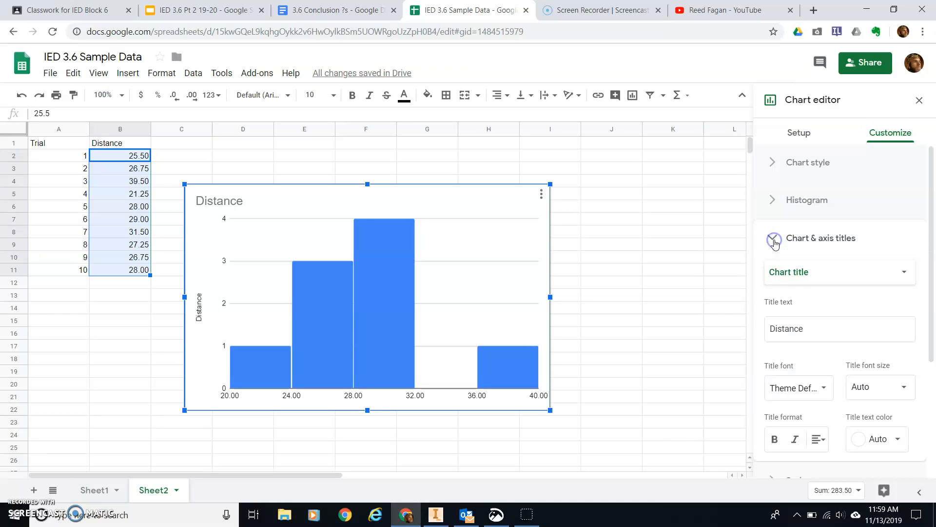
pyautogui.click(812, 330)
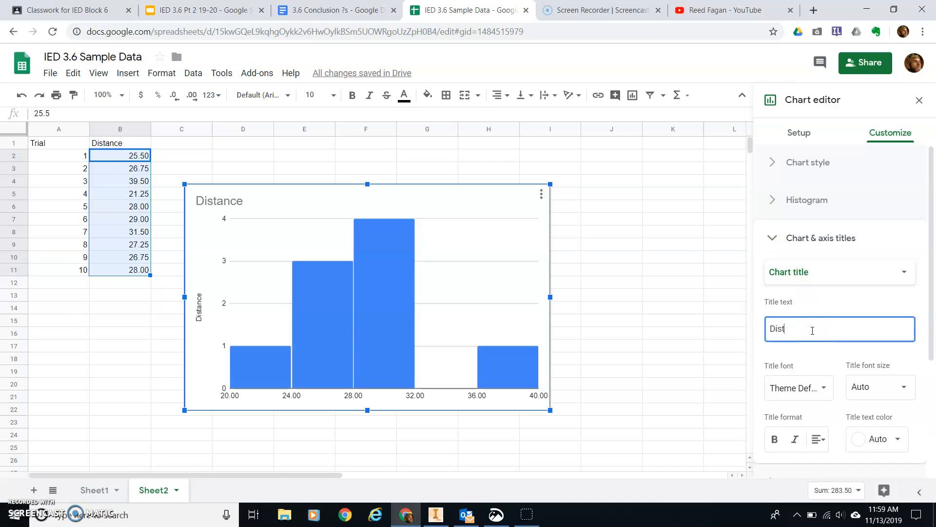
pyautogui.press('BackSpace')
pyautogui.write('F')
pyautogui.press('BackSpace')
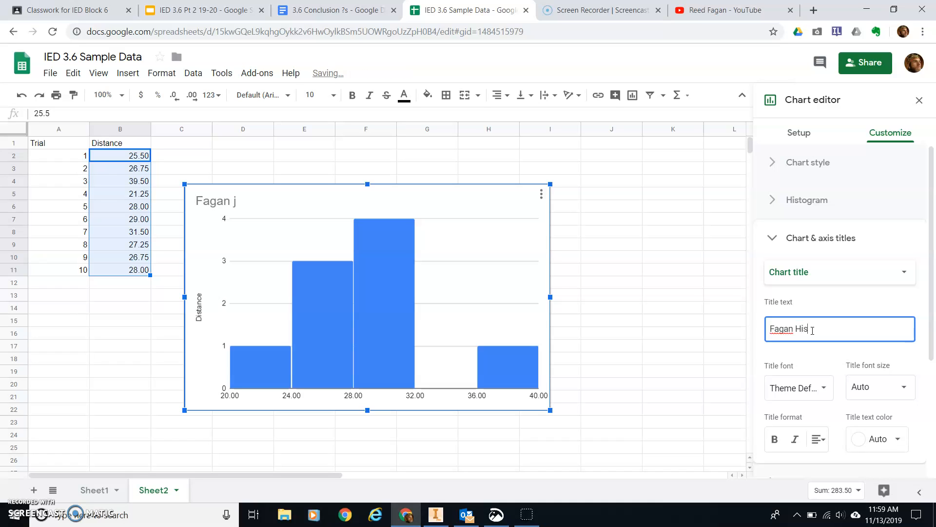
pyautogui.write('Histogram of Mar')
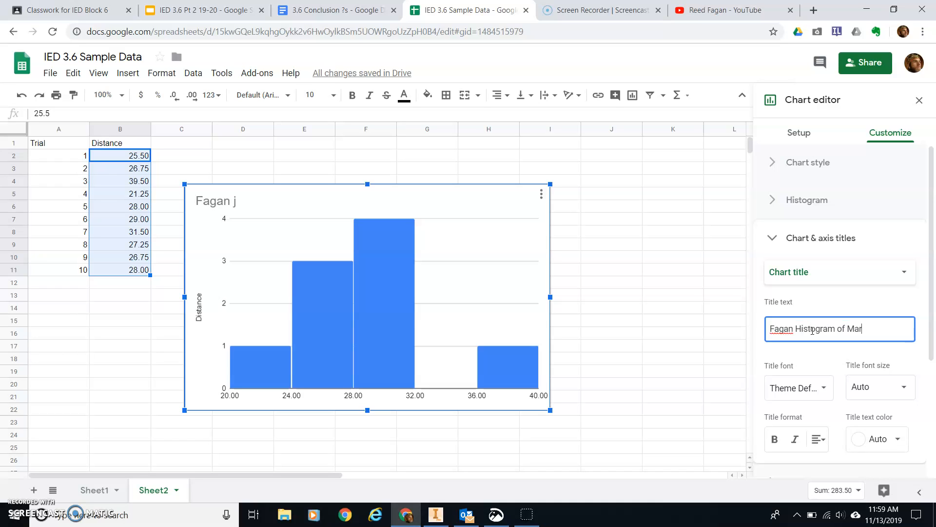
pyautogui.write('shmallow Distances')
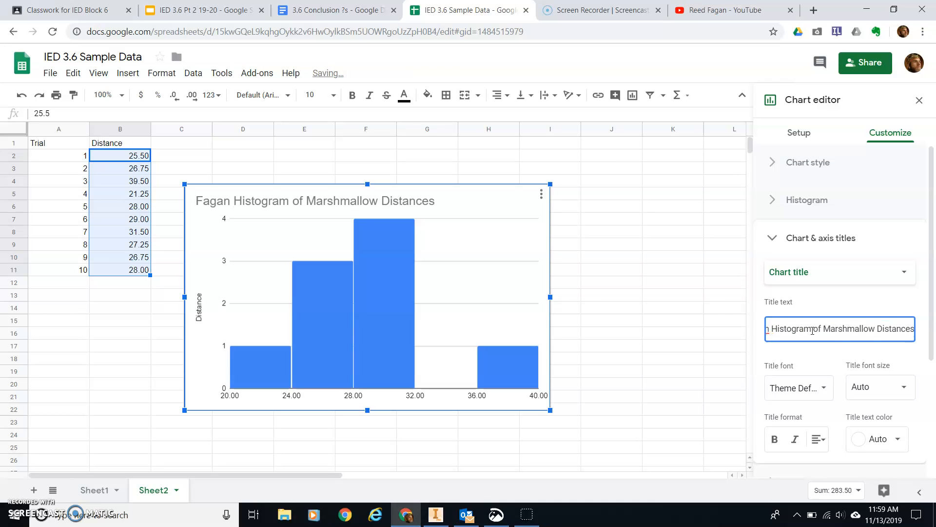
# Set the histogram's horizontal axis title to "Distance in Inches".
pyautogui.click(903, 272)
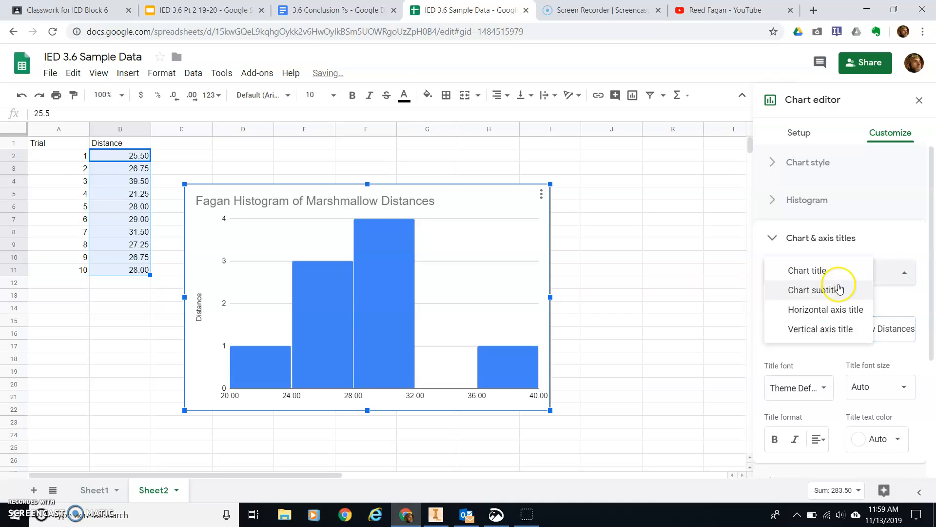
pyautogui.click(832, 311)
pyautogui.click(812, 331)
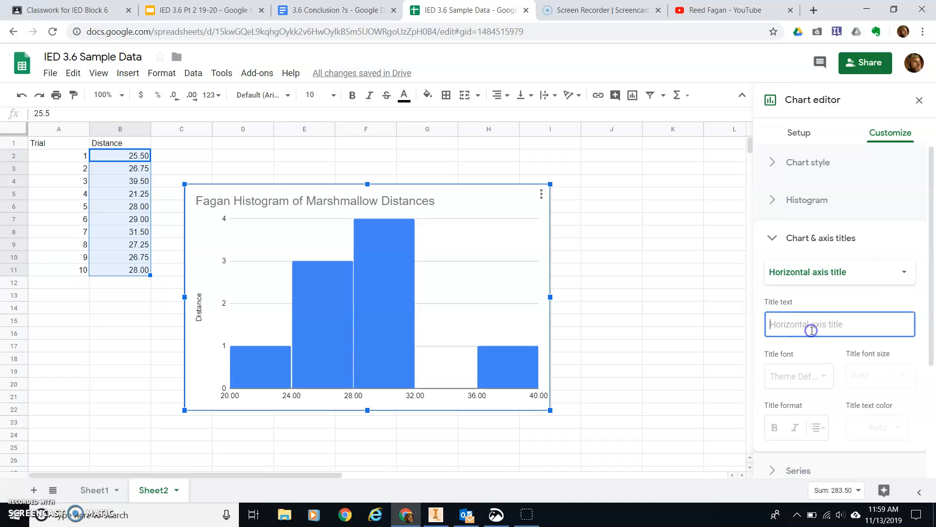
pyautogui.write('Distanc')
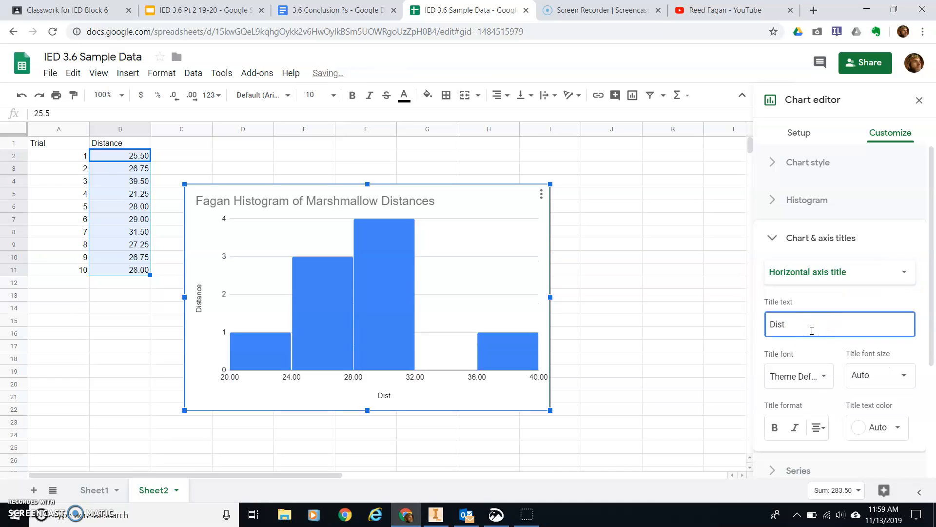
pyautogui.write('e in')
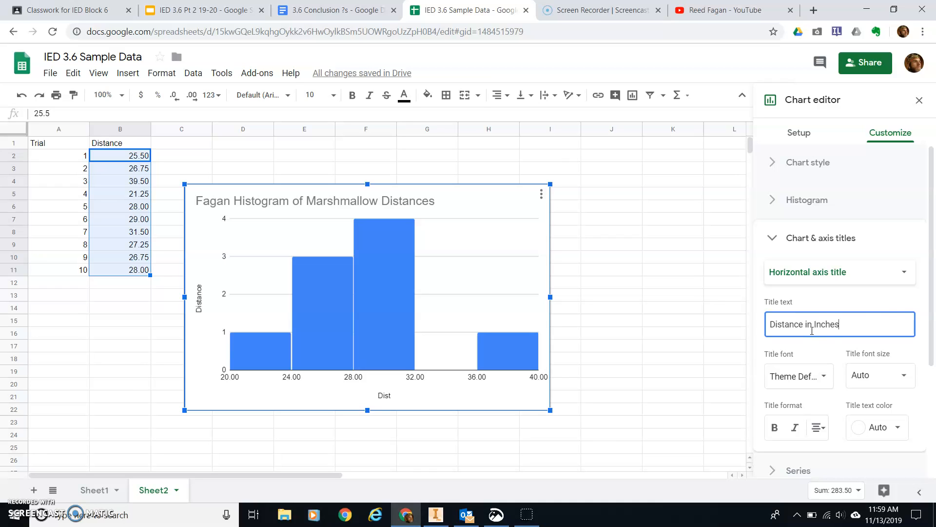
pyautogui.write(' Inches')
# Set the histogram's vertical axis title to "Number of Occurrences" and collapse the title settings.
pyautogui.click(904, 271)
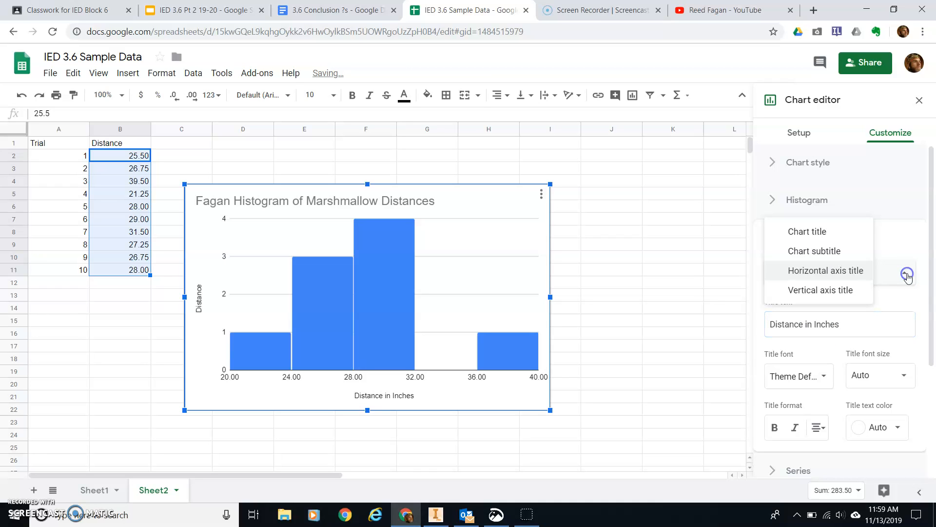
pyautogui.click(847, 291)
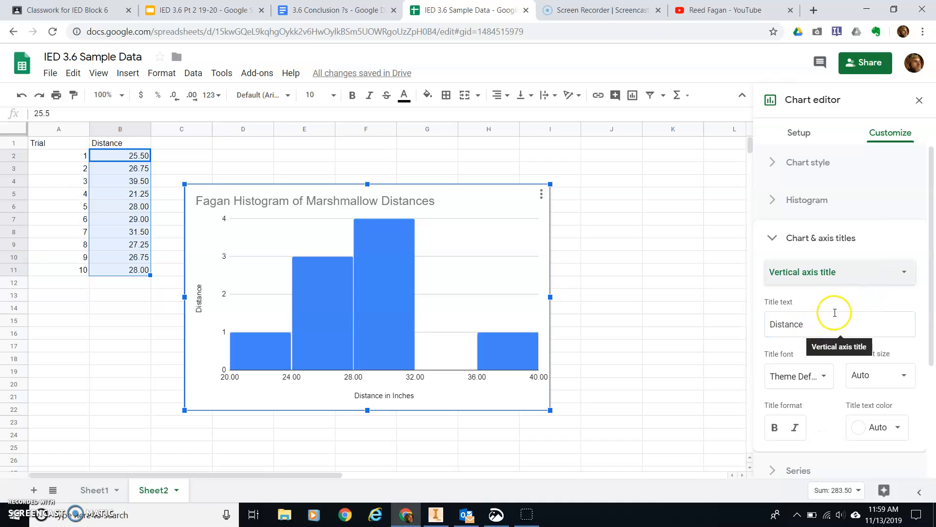
pyautogui.click(812, 329)
pyautogui.press('BackSpace')
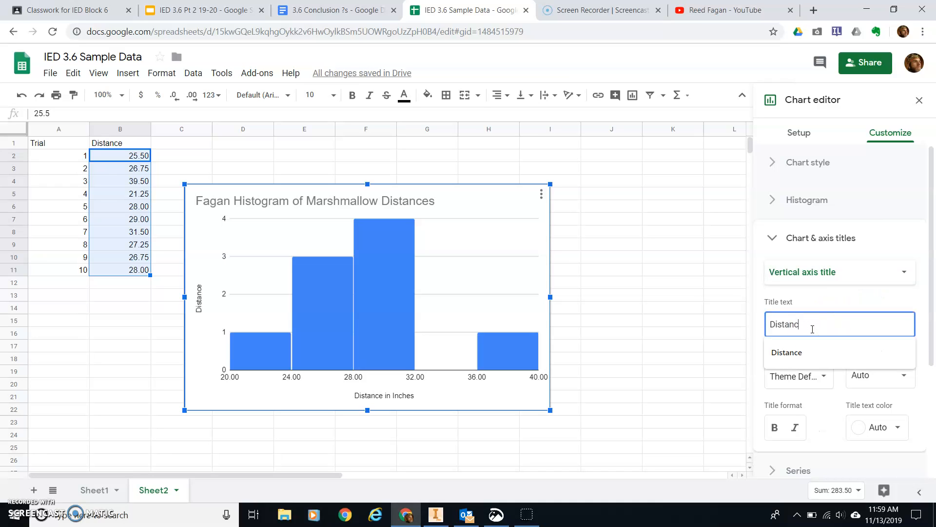
pyautogui.press('BackSpace')
pyautogui.press('BackSpace')
pyautogui.write('Number of Occurrences')
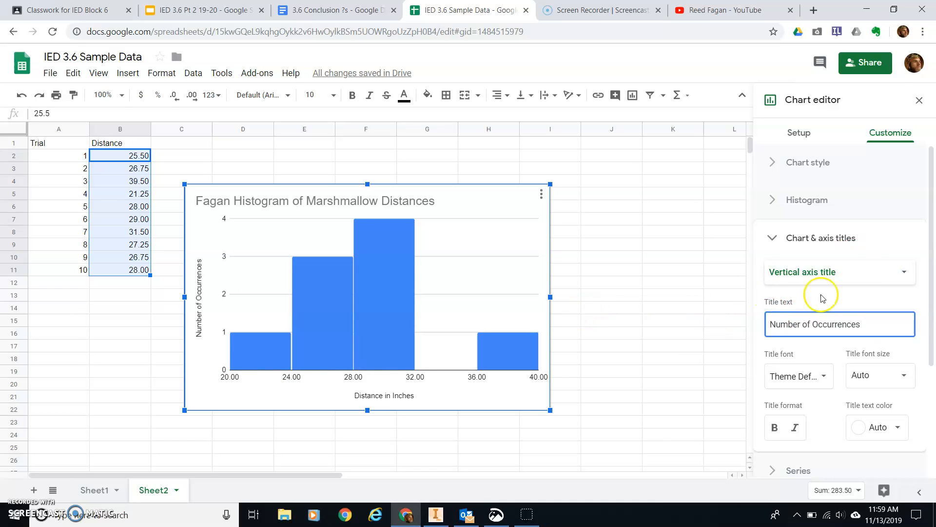
pyautogui.click(774, 238)
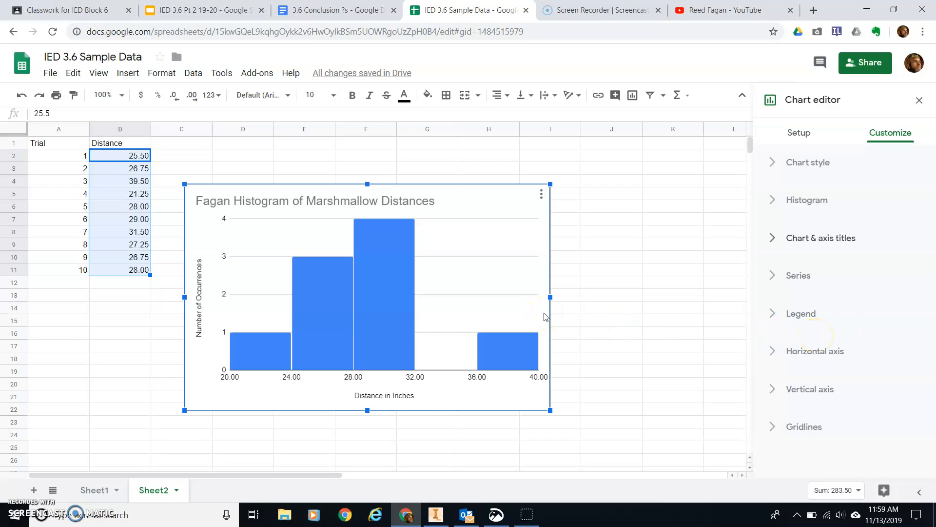
# Review the histogram settings and the example histogram, summary statistics and bins on Sheet1, ending back on Sheet2.
pyautogui.click(506, 300)
pyautogui.click(771, 200)
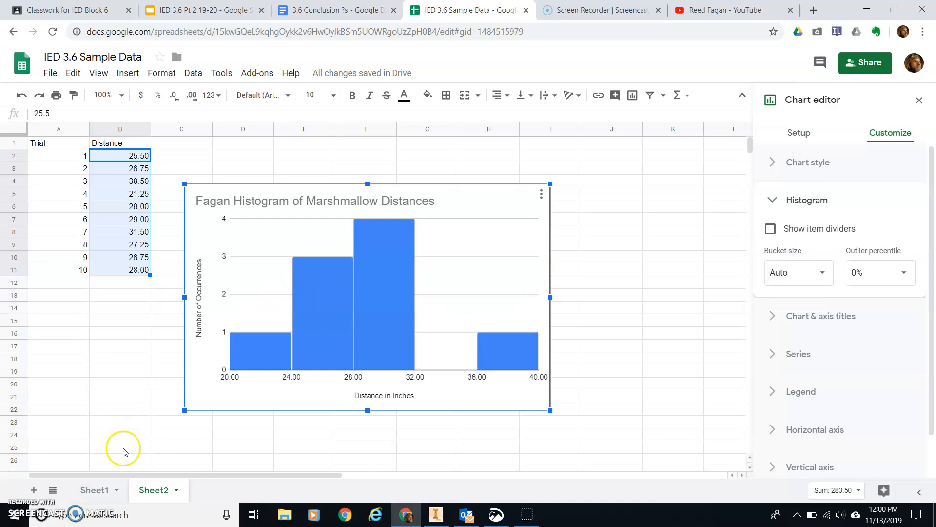
pyautogui.click(97, 497)
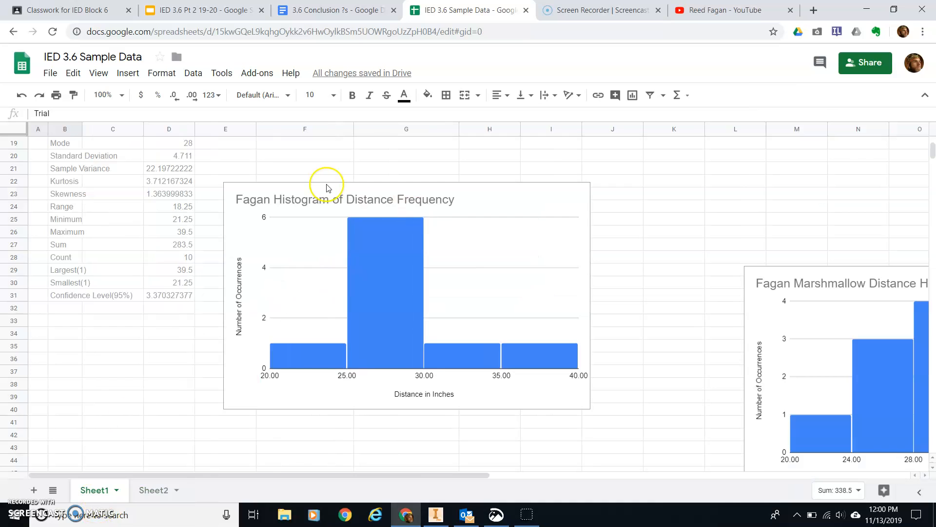
pyautogui.scroll(5, 327, 188)
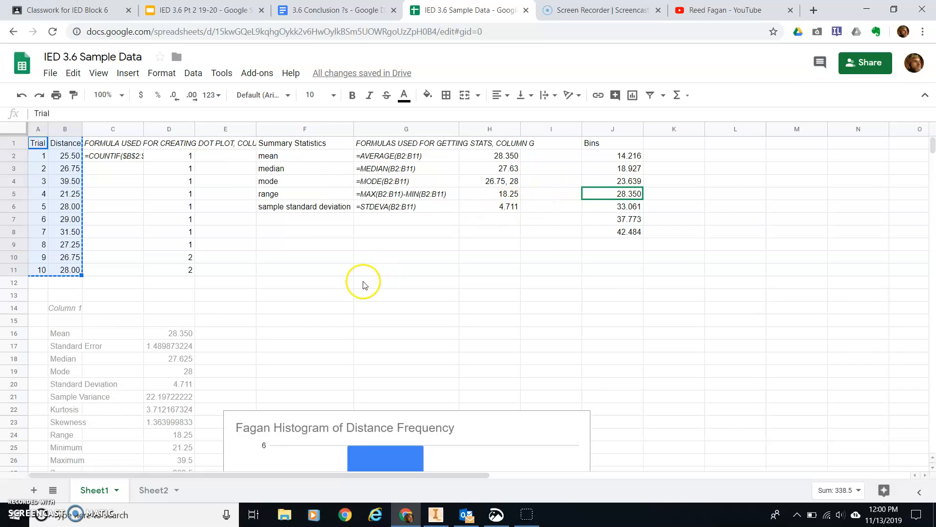
pyautogui.click(163, 494)
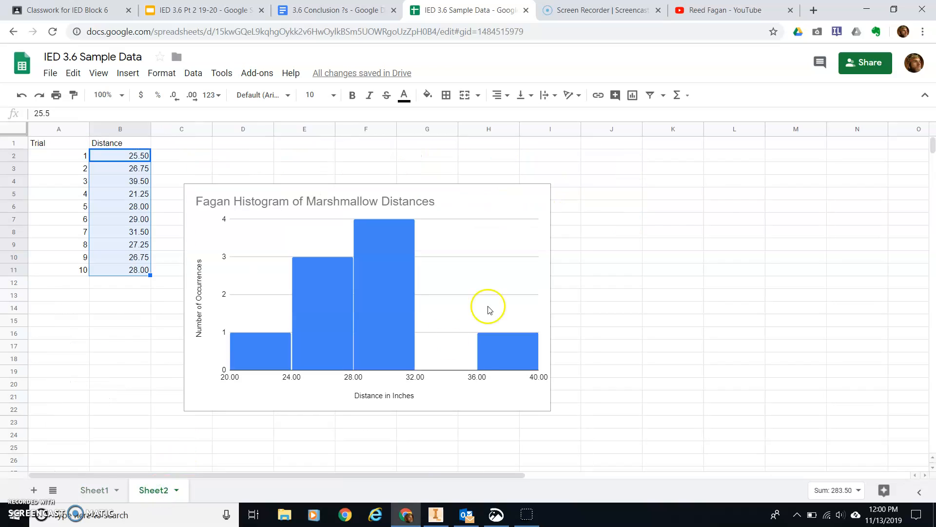
# Edit the marshmallow distances histogram so that its bucket size is 5.
pyautogui.click(494, 227)
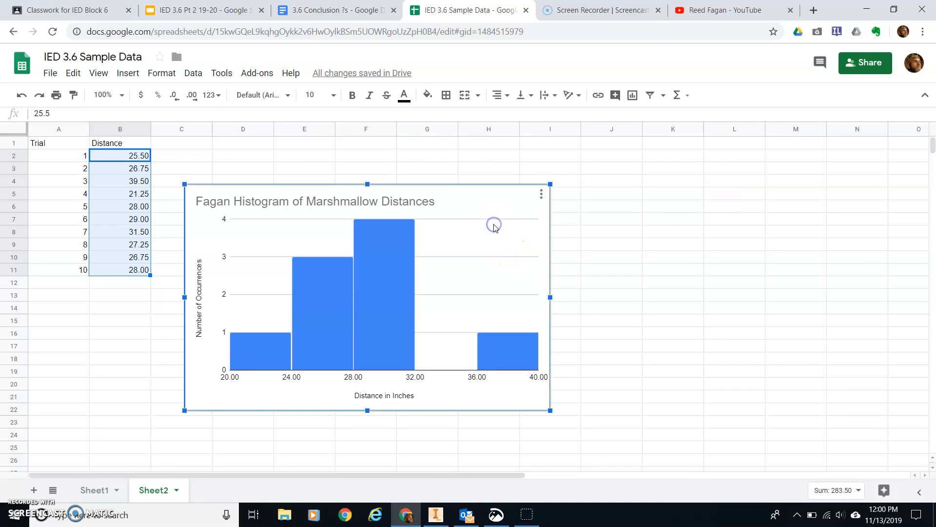
pyautogui.click(544, 194)
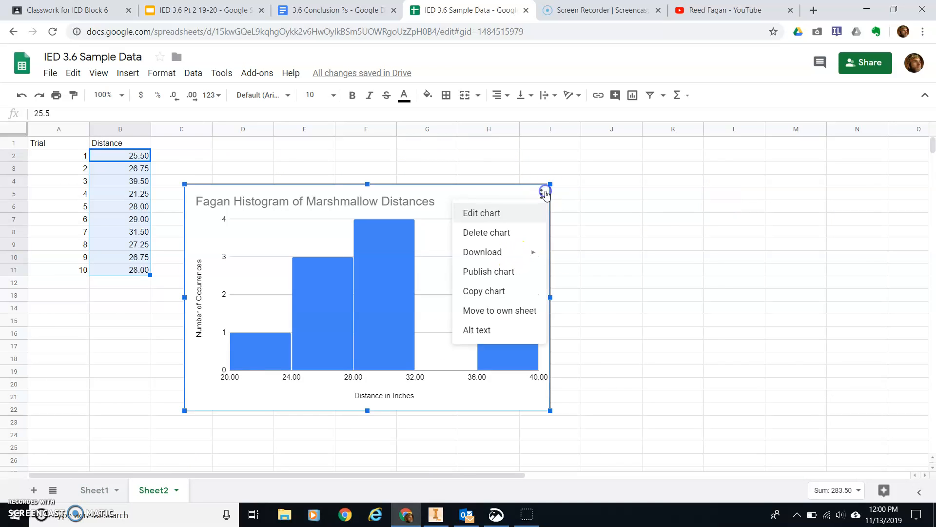
pyautogui.click(496, 213)
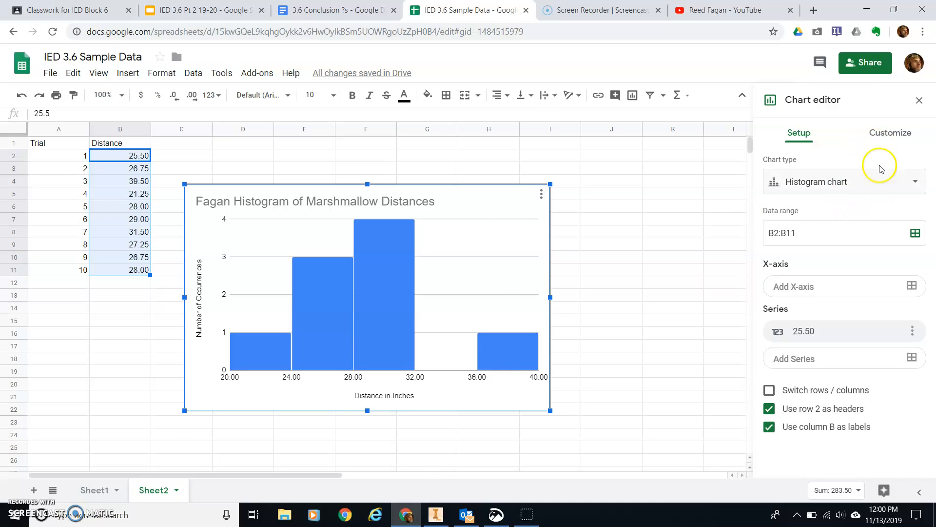
pyautogui.click(884, 130)
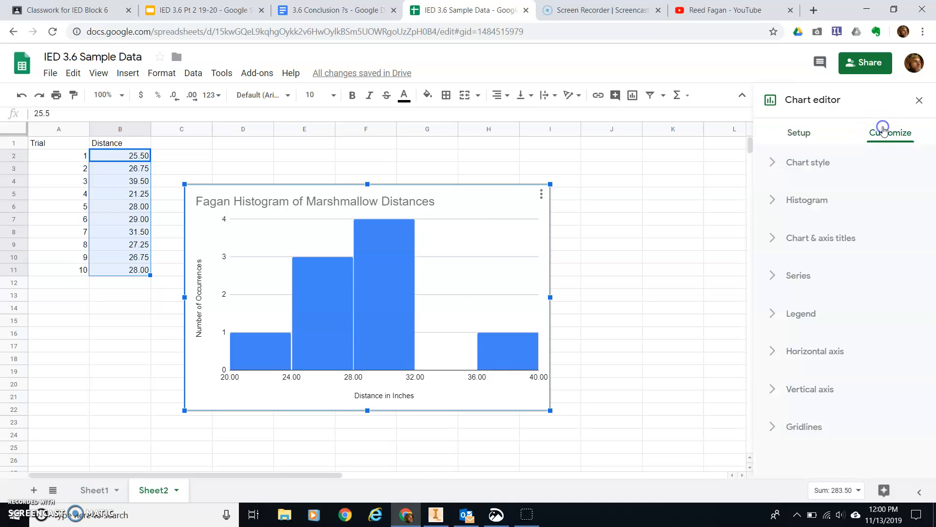
pyautogui.click(770, 200)
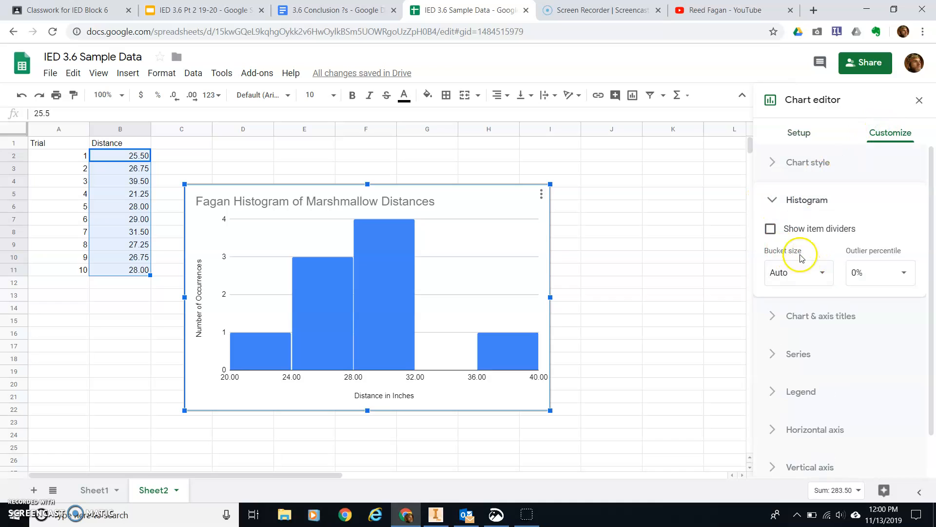
pyautogui.click(824, 273)
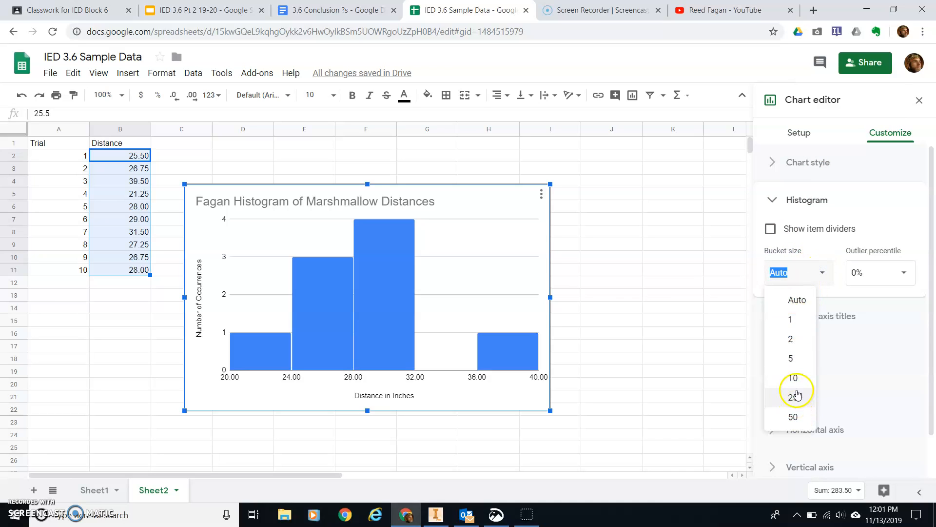
pyautogui.click(796, 359)
pyautogui.click(796, 359)
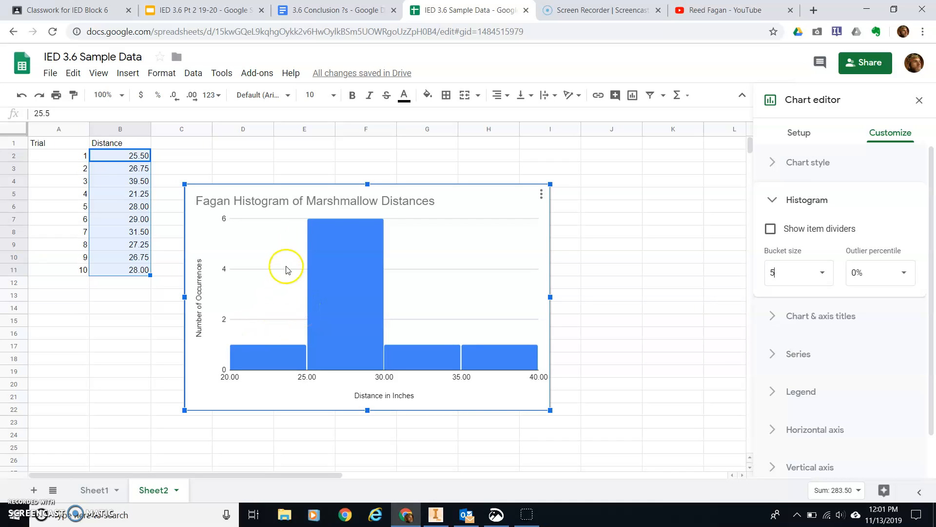
# Undo the bucket size change and redo it to compare the two groupings.
pyautogui.click(21, 94)
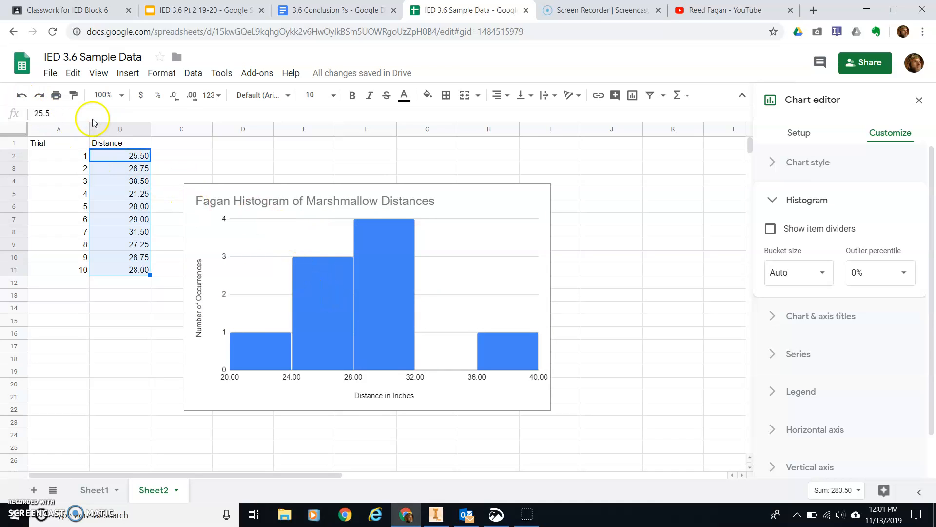
pyautogui.click(39, 96)
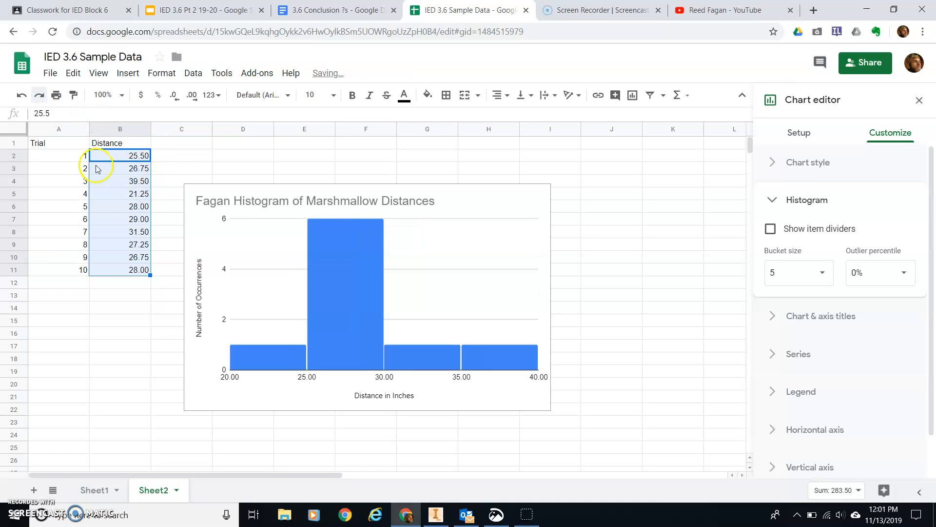